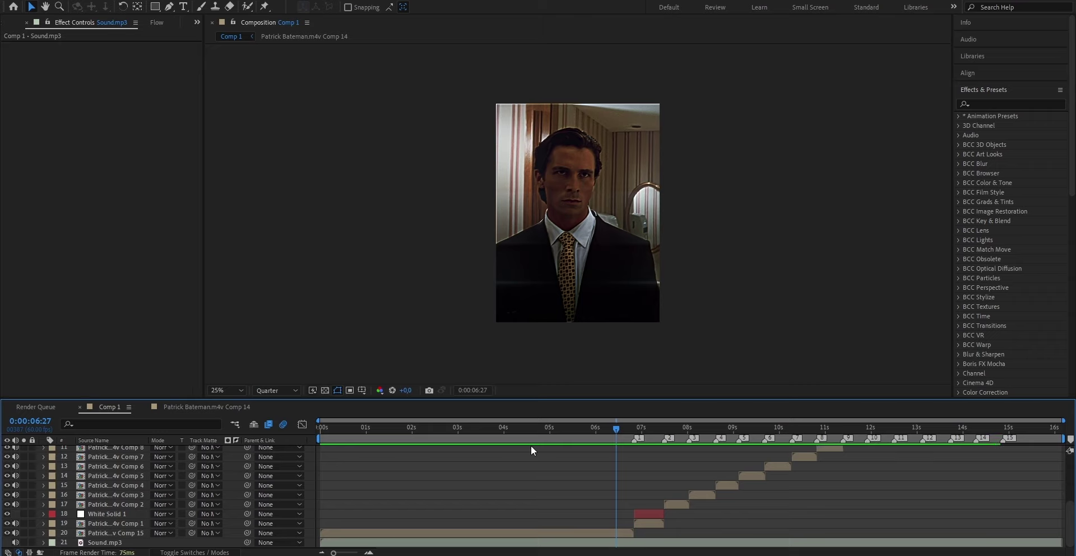
Pre-compose every clip and adjustment layer above Sound.mp3 into Pre-comp 1, moving all attributes
{"action": "left_click", "coordinate": [117, 534]}
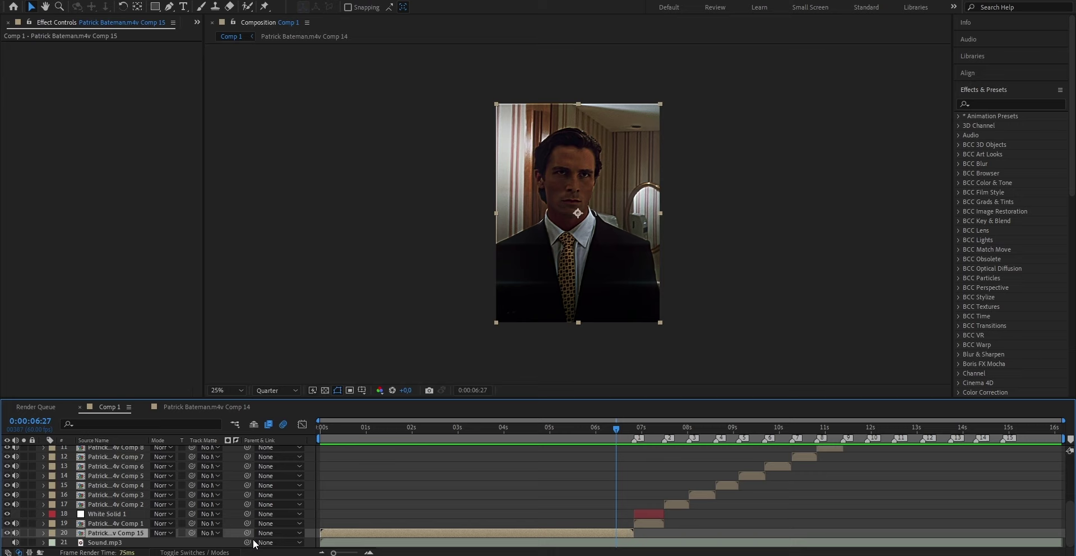
{"action": "scroll", "coordinate": [378, 518], "scroll_direction": "up", "scroll_amount": 5}
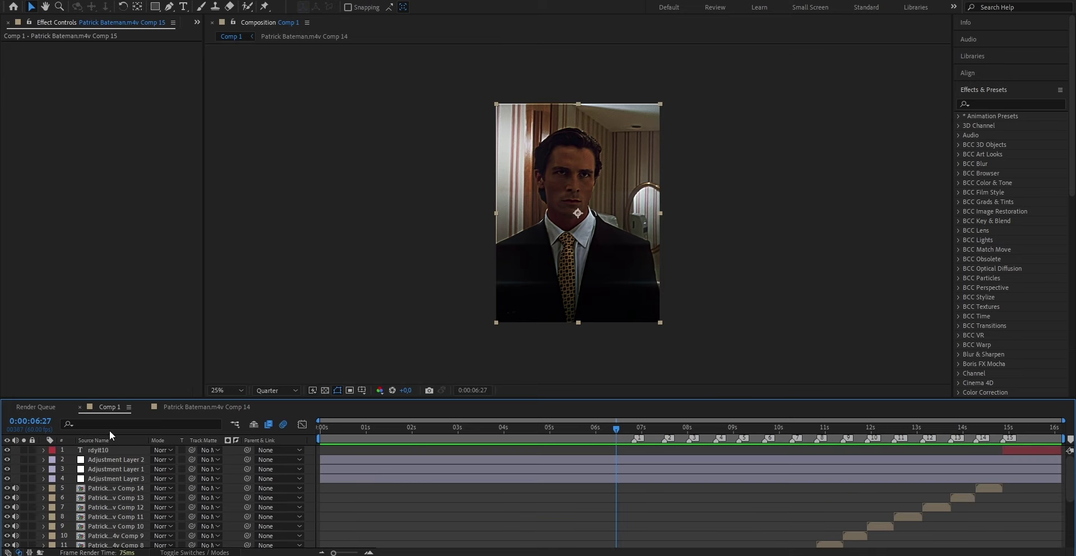
{"action": "left_click", "coordinate": [105, 449], "text": "shift"}
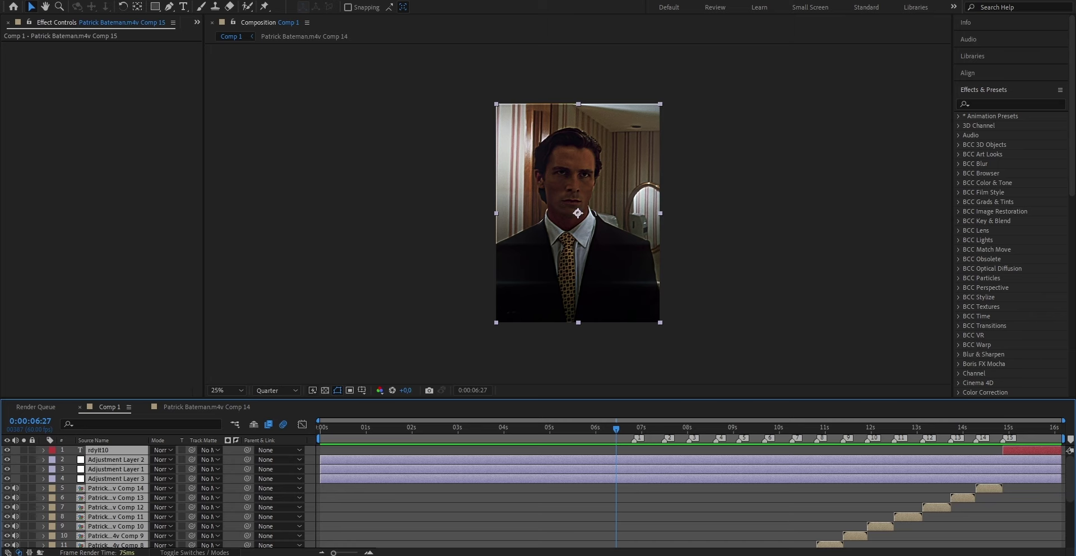
{"action": "key", "text": "ctrl+shift+c"}
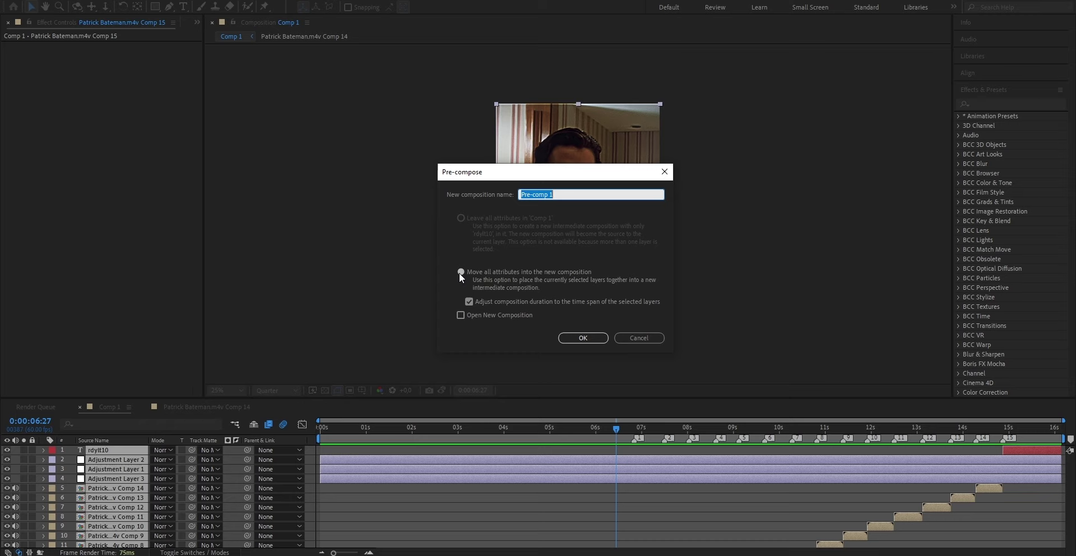
{"action": "left_click", "coordinate": [459, 271]}
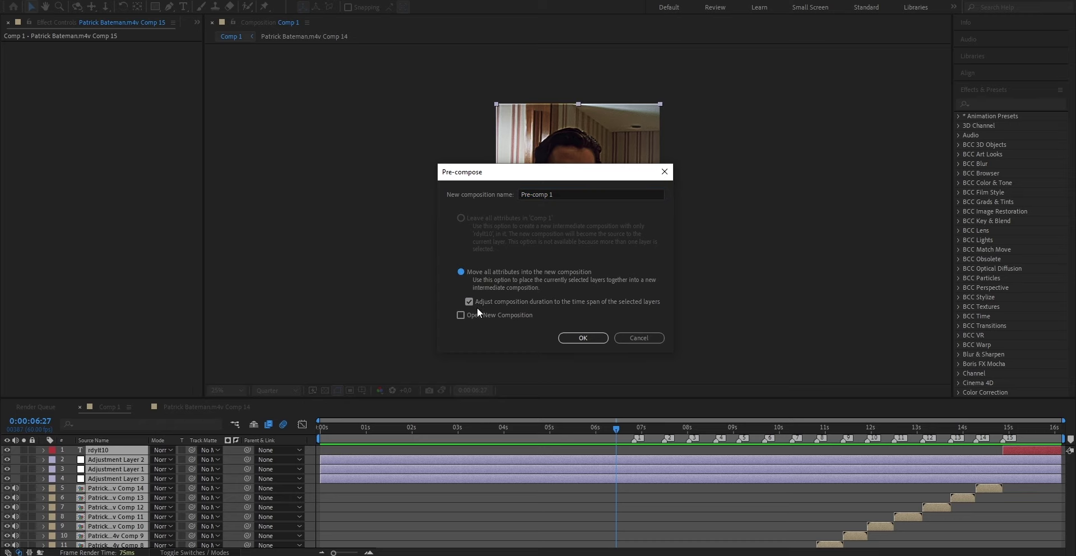
{"action": "left_click", "coordinate": [594, 339]}
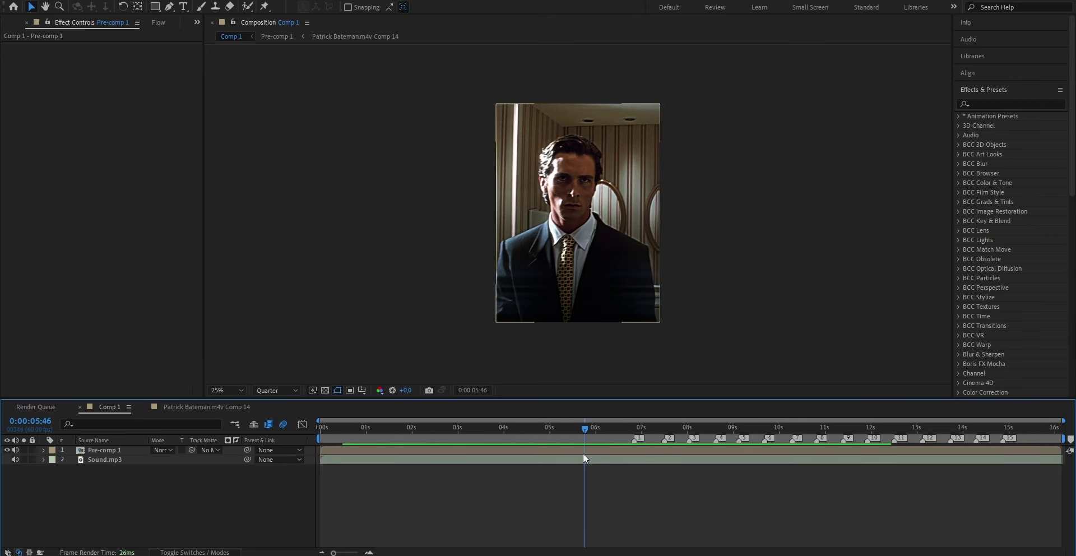
Duplicate the Pre-comp 1 layer with Ctrl+D
{"action": "left_click", "coordinate": [583, 452]}
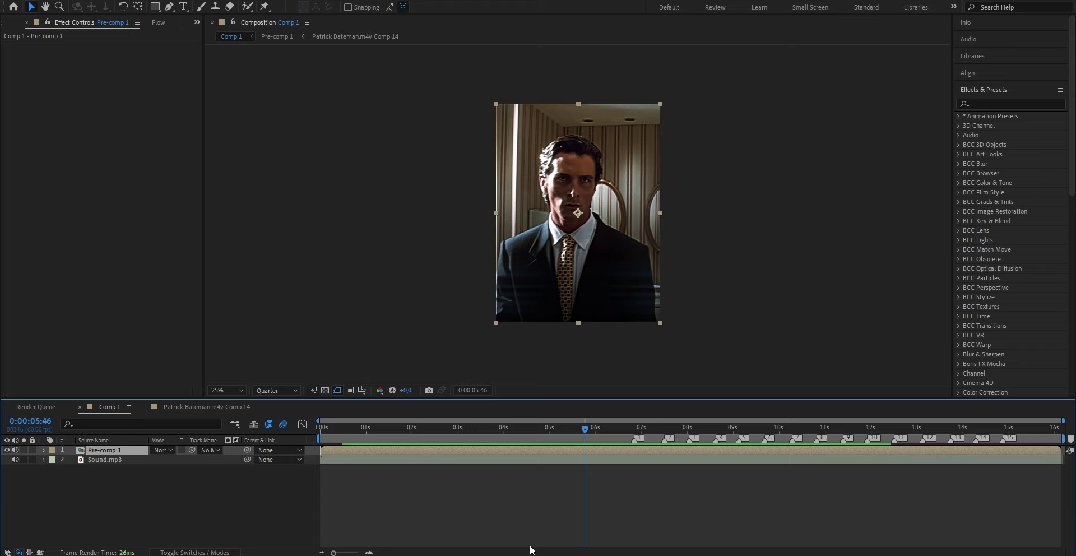
{"action": "key", "text": "ctrl+d"}
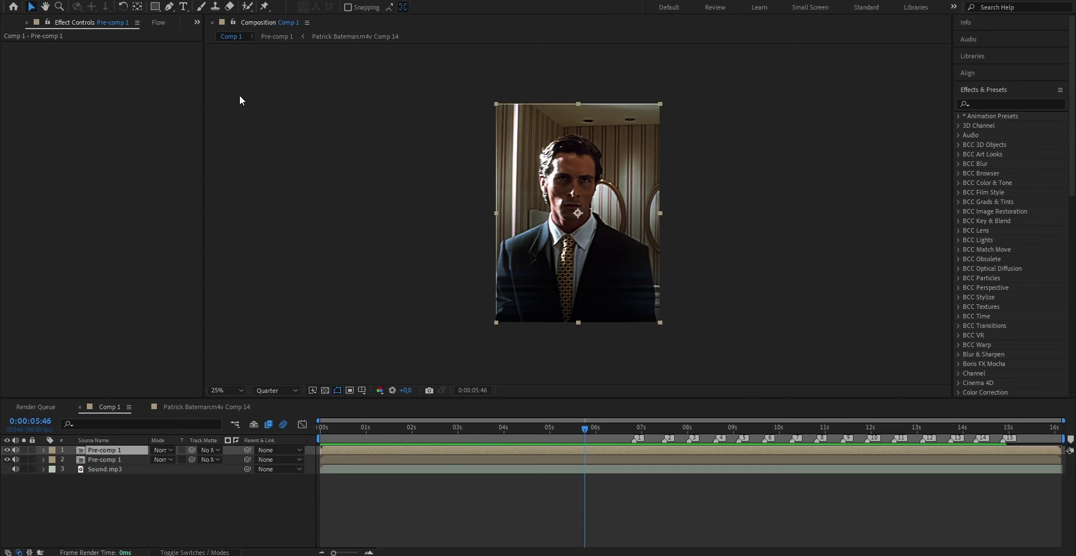
Add a text layer reading 'rdylt09' over the video
{"action": "left_click", "coordinate": [183, 7]}
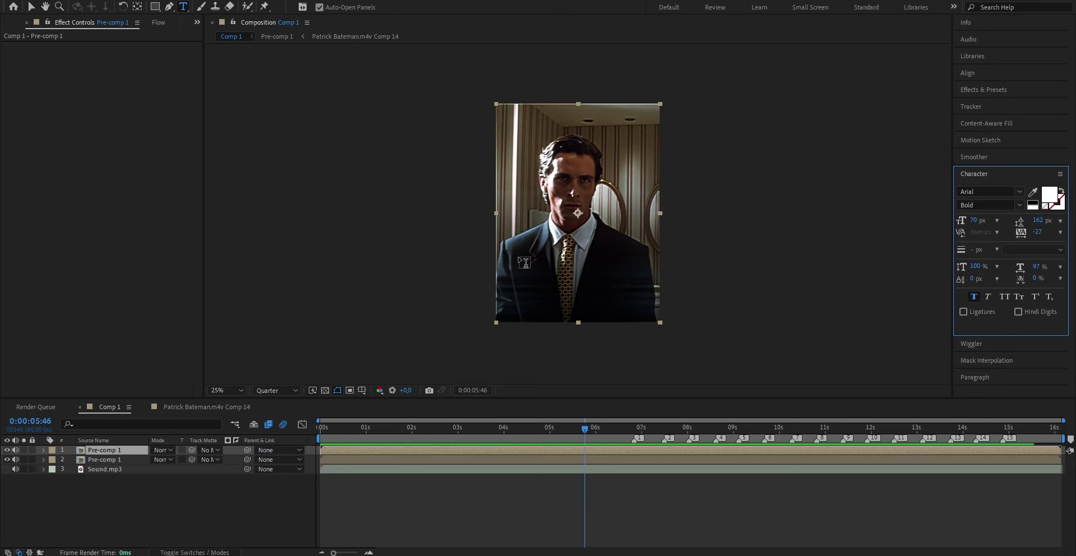
{"action": "left_click", "coordinate": [540, 280]}
{"action": "type", "text": "rdylt09"}
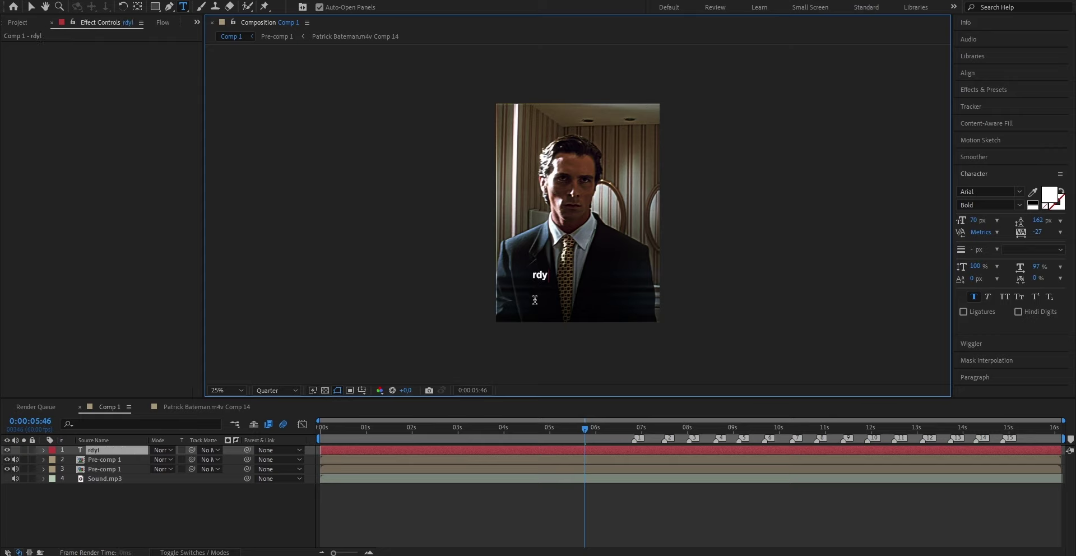
Center the rdylt09 text horizontally and size it to Arial Bold 70 px
{"action": "left_click", "coordinate": [968, 73]}
{"action": "left_click", "coordinate": [982, 100]}
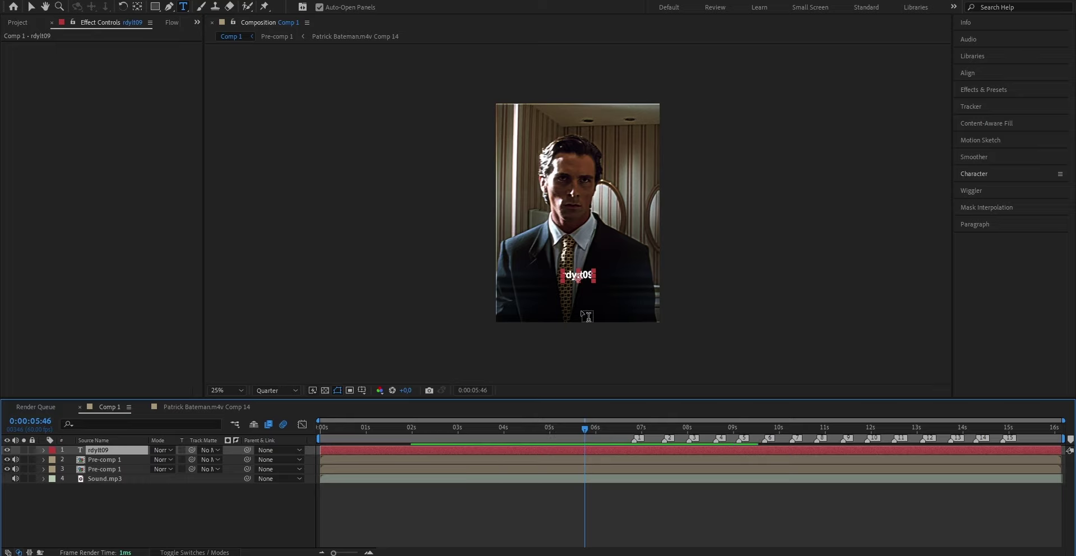
{"action": "left_click", "coordinate": [583, 277]}
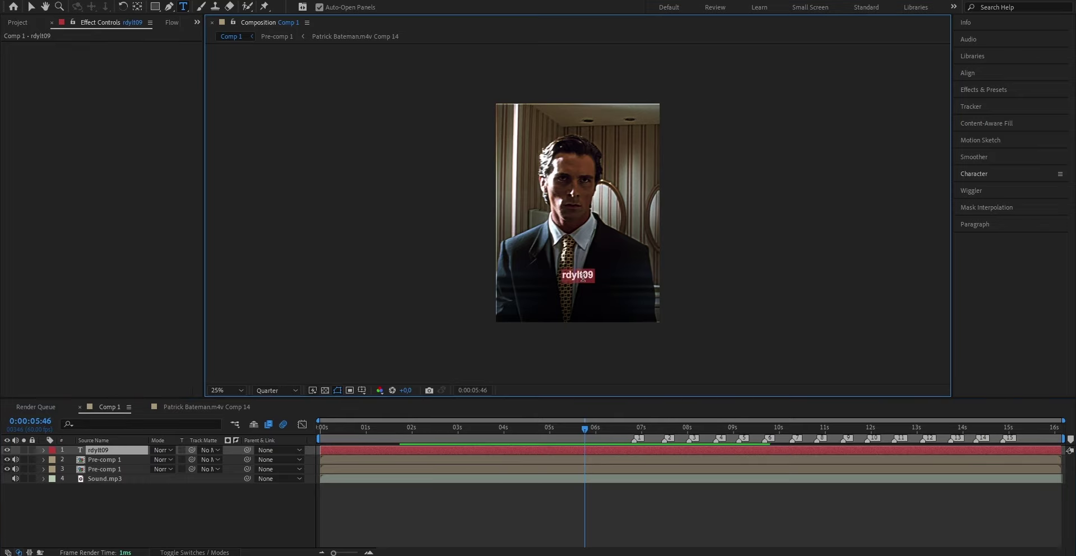
{"action": "left_click", "coordinate": [973, 180]}
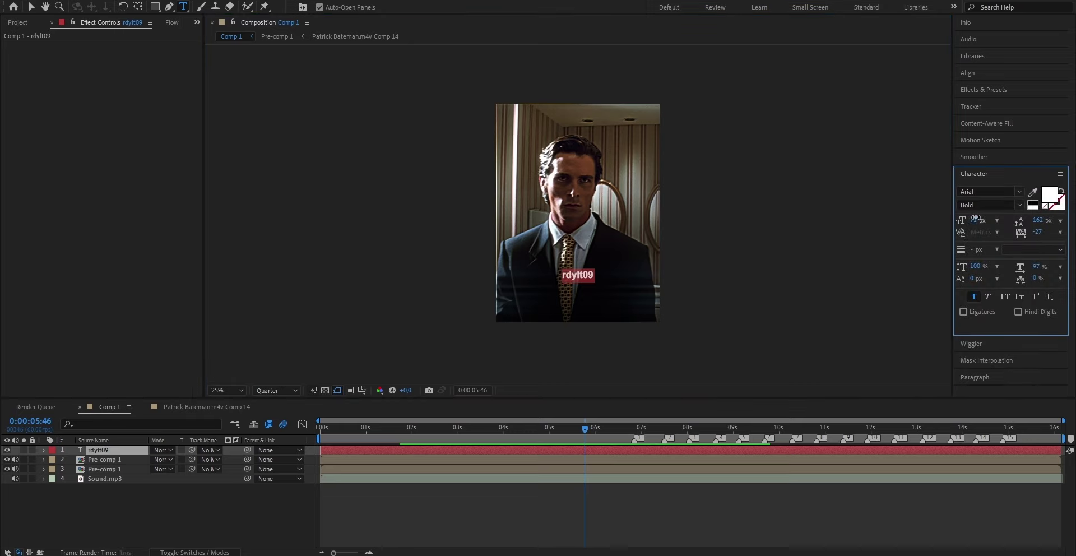
{"action": "mouse_move", "coordinate": [975, 219]}
{"action": "left_mouse_down"}
{"action": "mouse_move", "coordinate": [995, 214]}
{"action": "mouse_move", "coordinate": [978, 220]}
{"action": "left_mouse_up"}
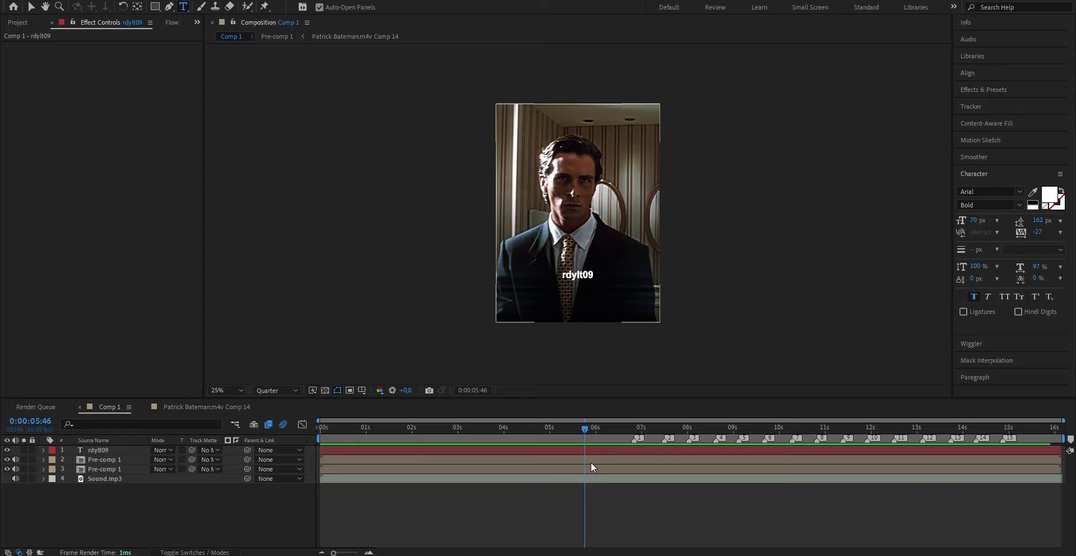
Select the second Pre-comp 1 layer and search Effects & Presets for 'flip' to apply Flip + Flop
{"action": "left_click", "coordinate": [590, 462]}
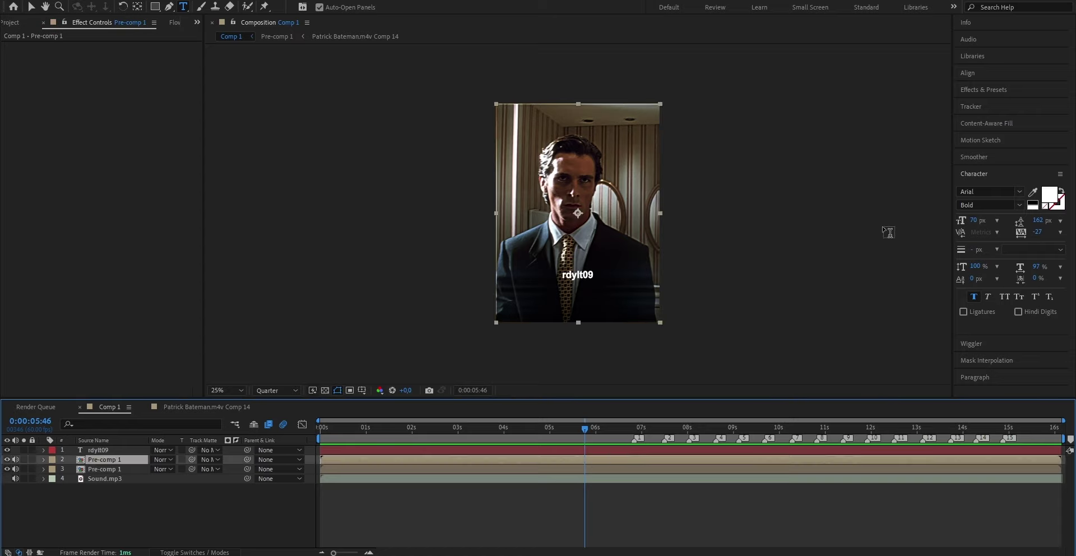
{"action": "left_click", "coordinate": [980, 90]}
{"action": "left_click", "coordinate": [987, 101]}
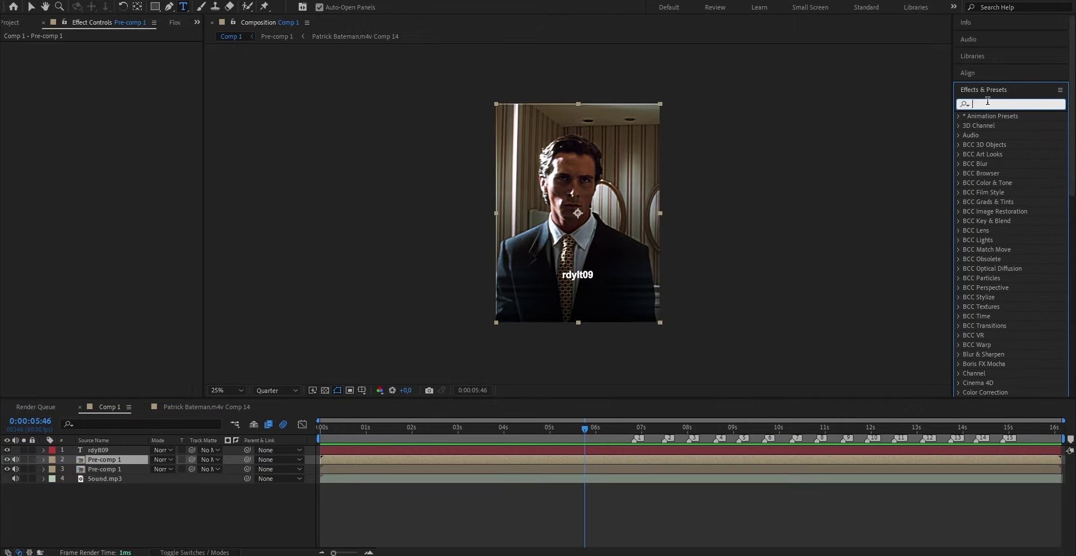
{"action": "type", "text": "flip + flop"}
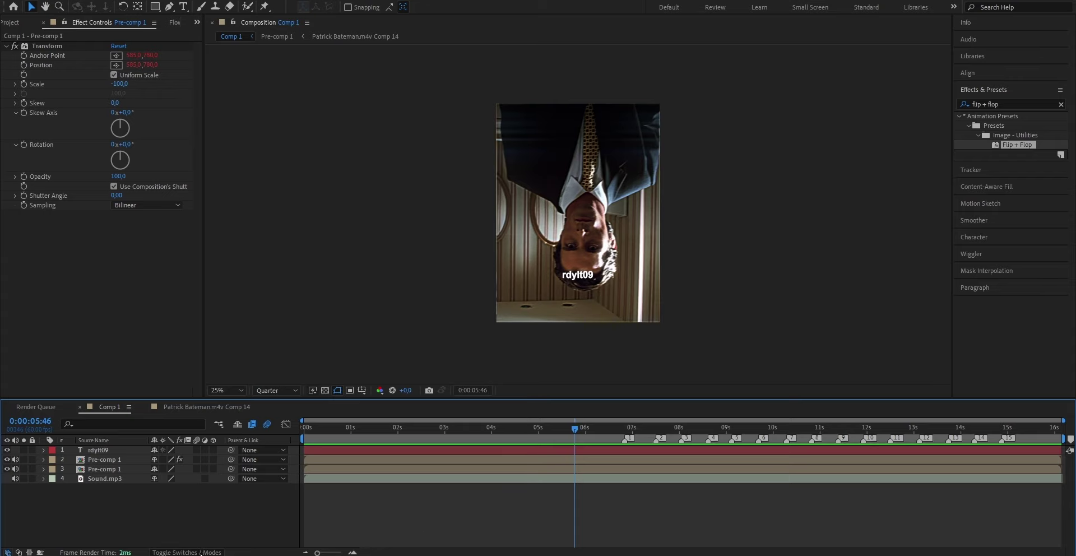
Hide the rdylt09 text layer and set layer 2's Track Matte to '1. rdylt09'
{"action": "left_click", "coordinate": [194, 552]}
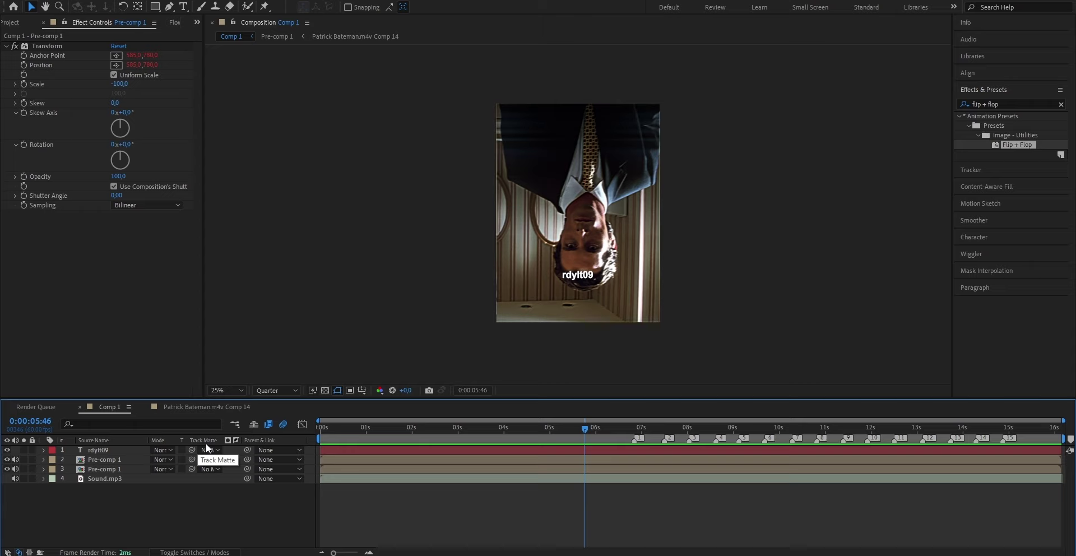
{"action": "left_click_drag", "start_coordinate": [192, 469], "coordinate": [194, 450]}
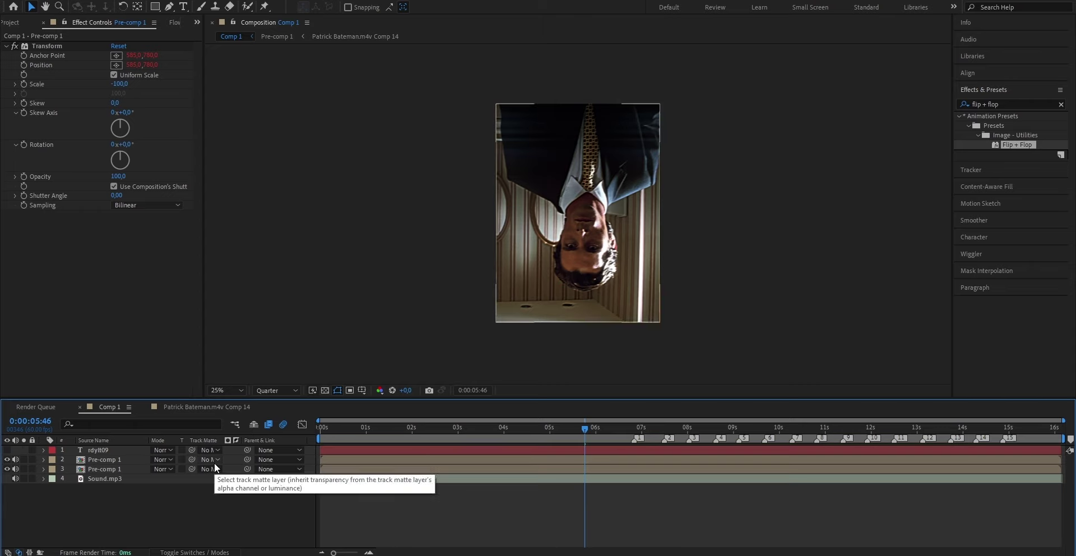
{"action": "left_click", "coordinate": [215, 463]}
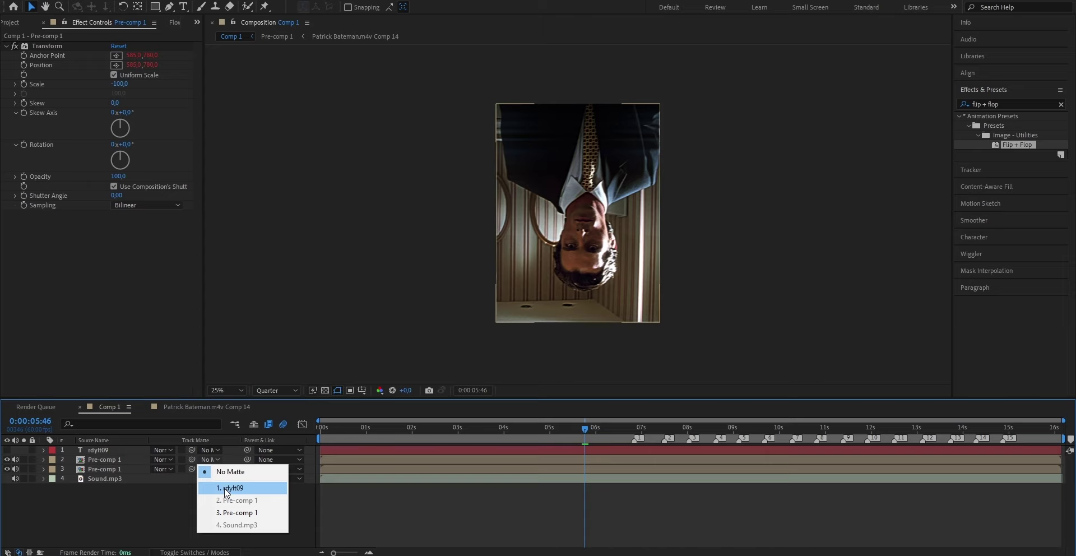
{"action": "left_click", "coordinate": [227, 488]}
{"action": "scroll", "coordinate": [593, 354], "scroll_direction": "up", "scroll_amount": 2}
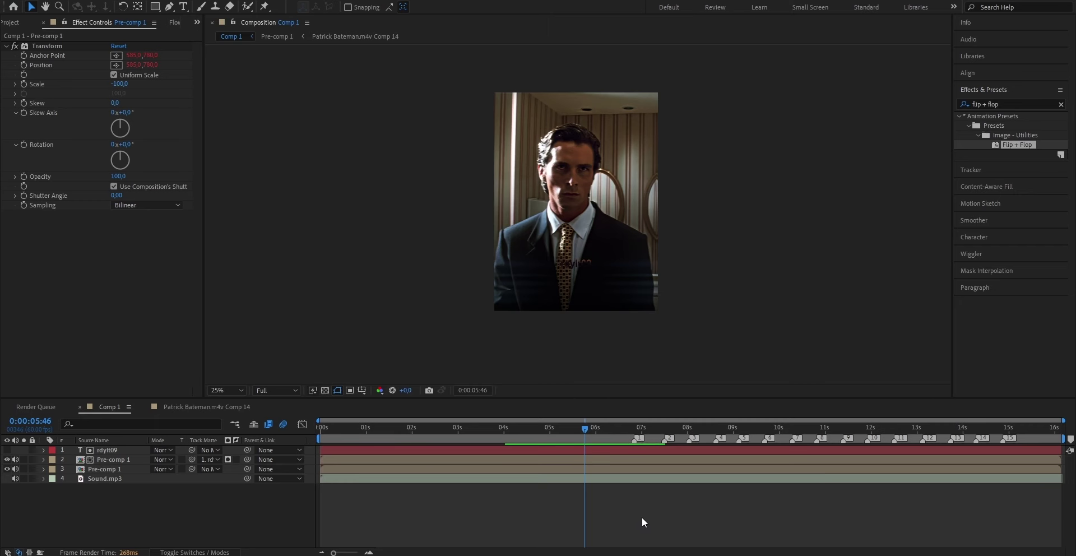
Pre-compose the rdylt09 text and matted Pre-comp 1 layers into a new Pre-comp 2
{"action": "left_click", "coordinate": [482, 448]}
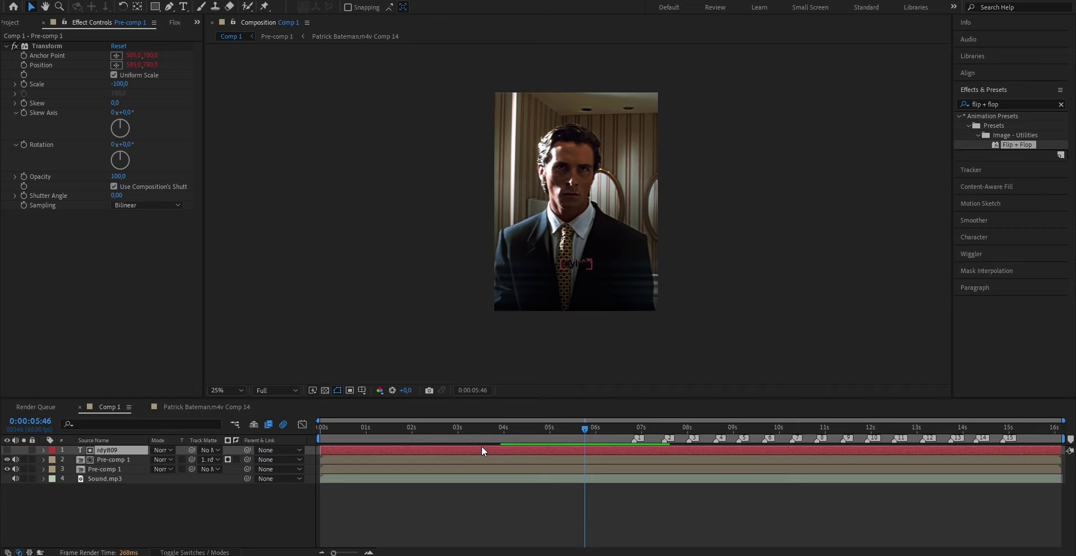
{"action": "left_click", "coordinate": [471, 458], "text": "ctrl"}
{"action": "right_click", "coordinate": [471, 459]}
{"action": "left_click", "coordinate": [510, 384]}
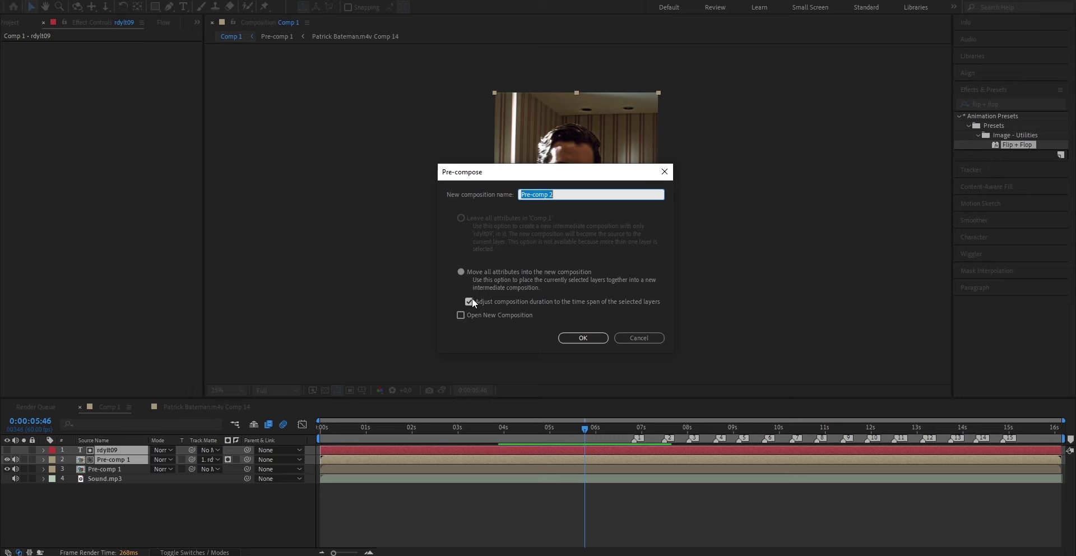
{"action": "left_click", "coordinate": [583, 337]}
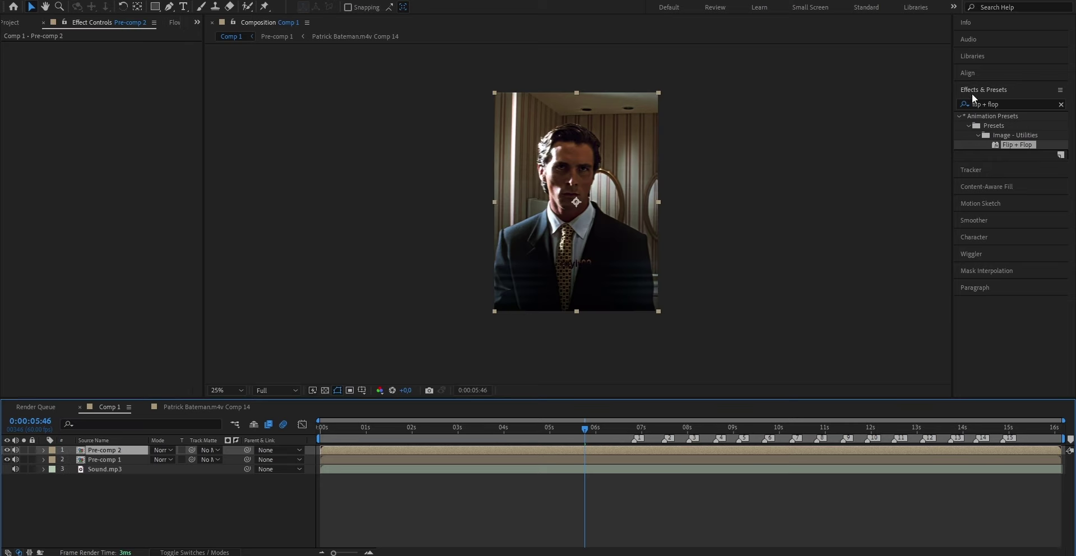
Add a Drop Shadow to Pre-comp 2 with 100% opacity, distance 7 and softness 5
{"action": "left_click", "coordinate": [996, 104]}
{"action": "type", "text": "drop shad"}
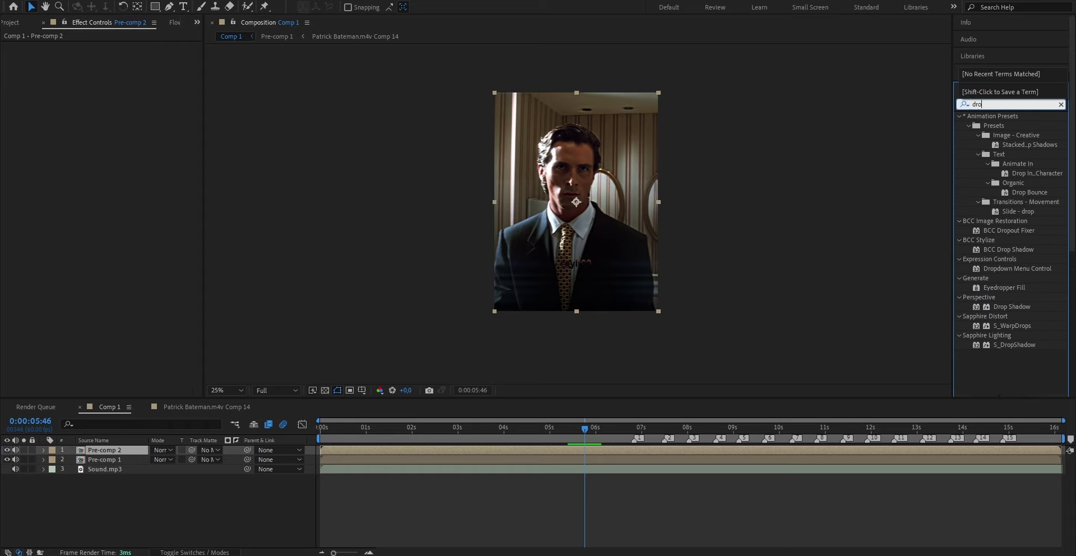
{"action": "left_click", "coordinate": [1006, 184]}
{"action": "left_click_drag", "start_coordinate": [1007, 184], "coordinate": [540, 448]}
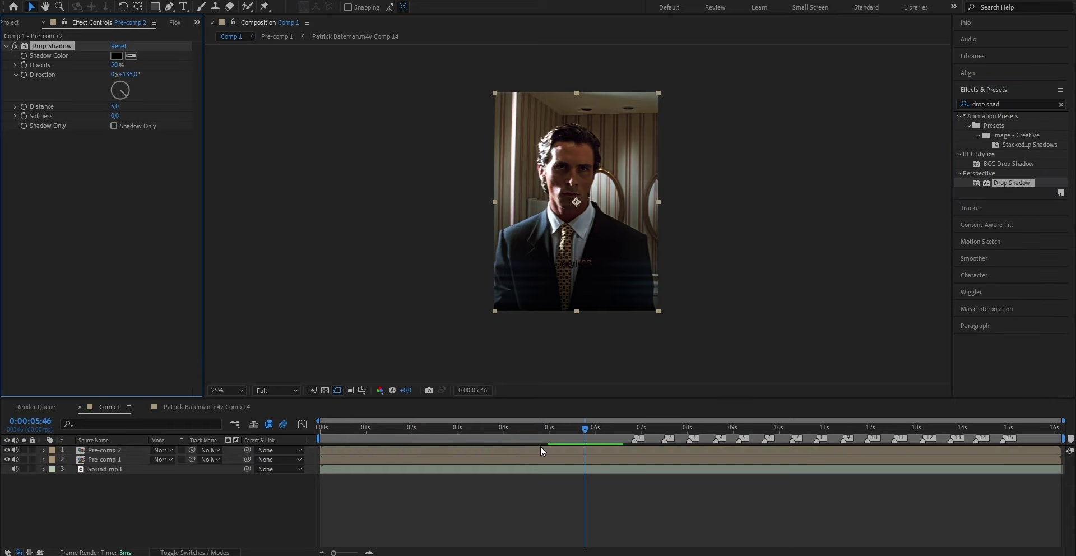
{"action": "left_click_drag", "start_coordinate": [122, 65], "coordinate": [147, 64]}
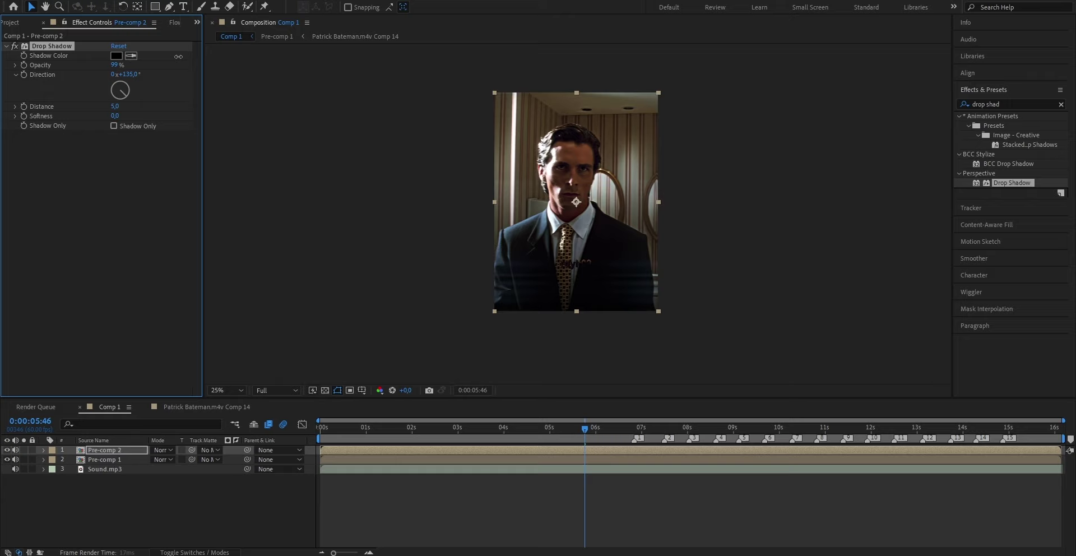
{"action": "left_click_drag", "start_coordinate": [115, 106], "coordinate": [116, 106]}
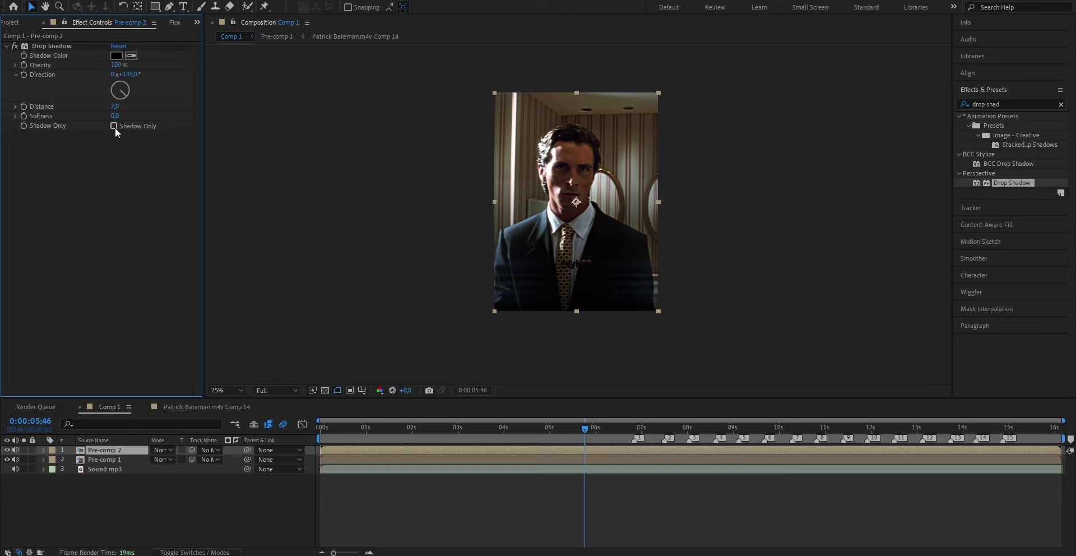
{"action": "type", "text": "5"}
{"action": "key", "text": "Return"}
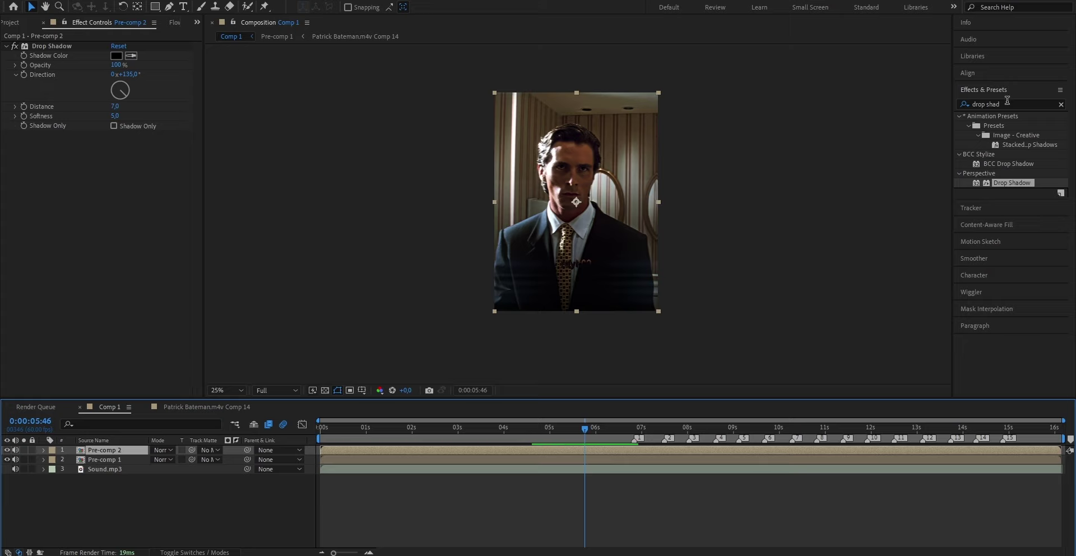
Add an Exposure effect to Pre-comp 2 and set it to 1
{"action": "left_click", "coordinate": [1007, 102]}
{"action": "type", "text": "e"}
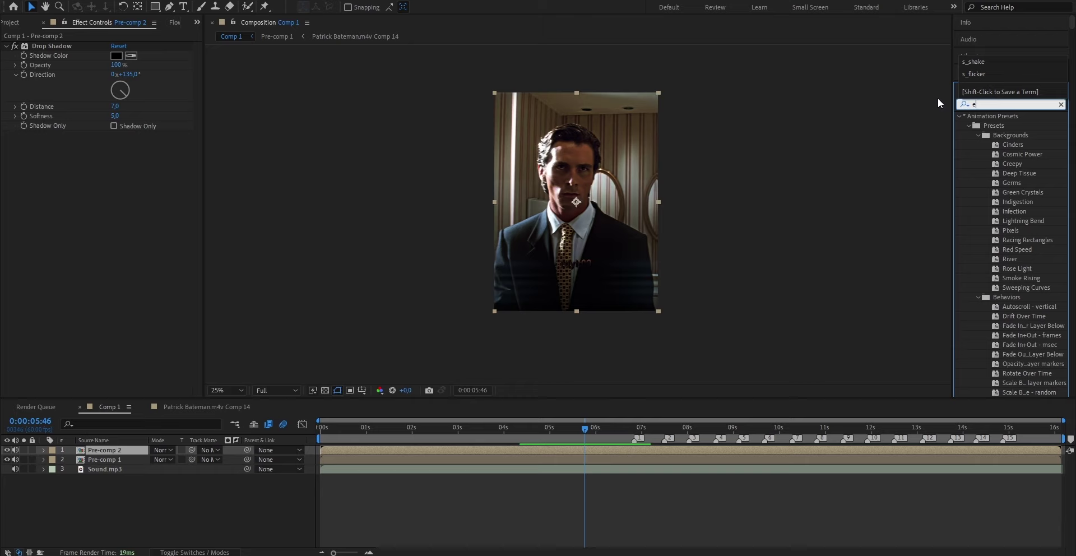
{"action": "type", "text": "xposure"}
{"action": "left_click_drag", "start_coordinate": [1005, 231], "coordinate": [124, 172]}
{"action": "left_click", "coordinate": [117, 163]}
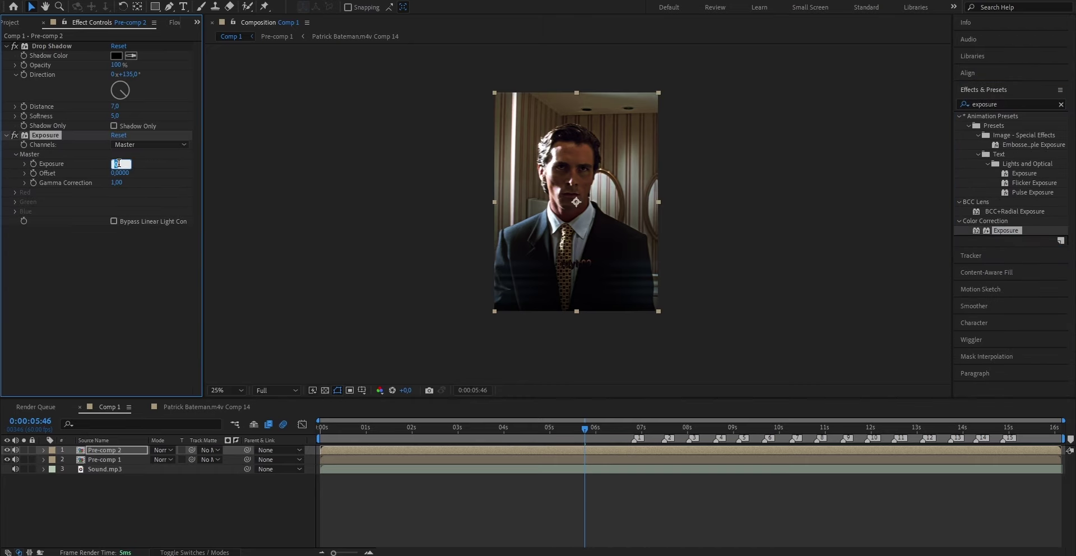
{"action": "key", "text": "Return"}
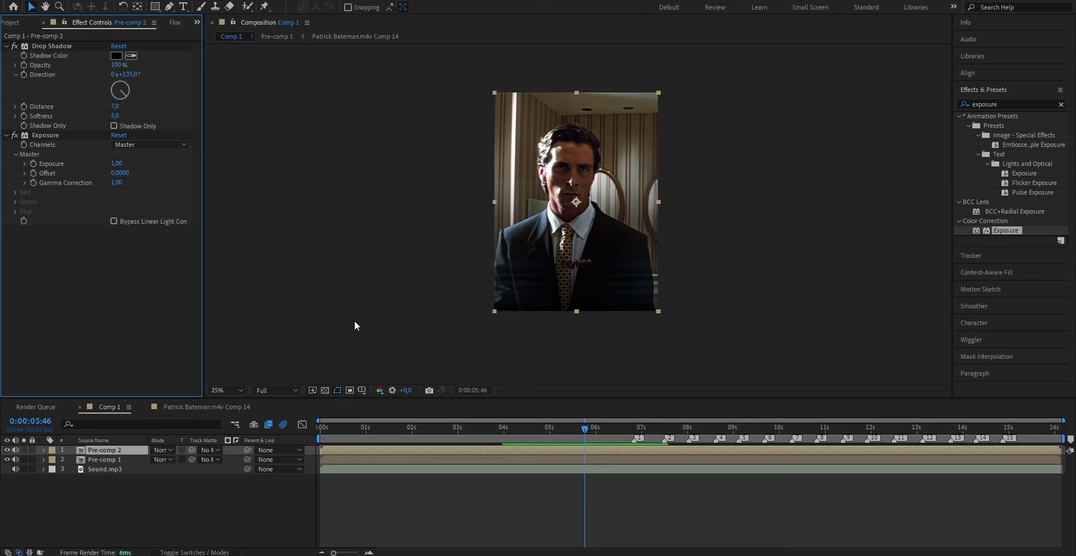
Add Glow to Pre-comp 2 with threshold 50% and radius 25, then scrub ahead to preview the watermark
{"action": "double_click", "coordinate": [1015, 105]}
{"action": "type", "text": "glow"}
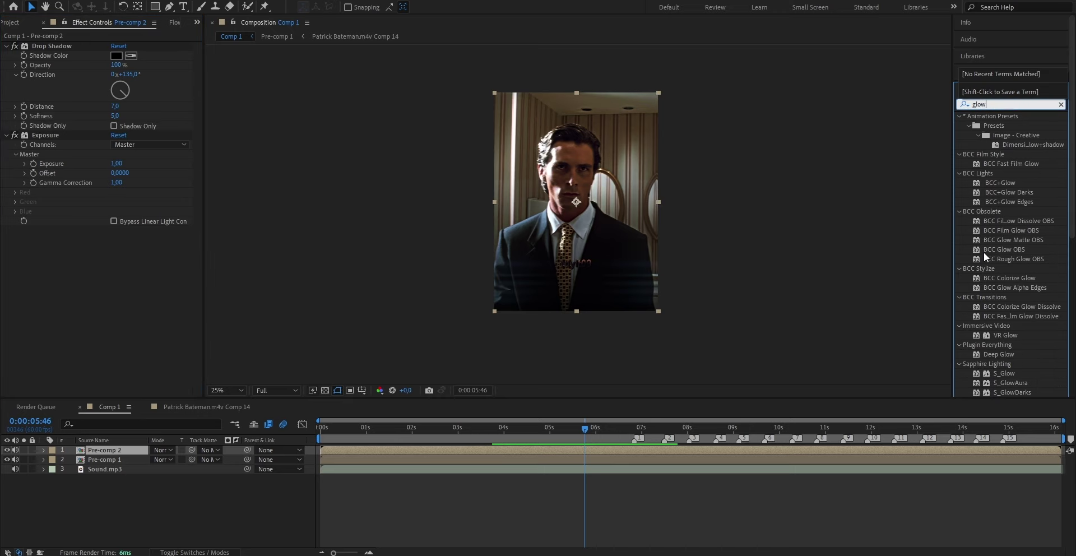
{"action": "scroll", "coordinate": [983, 251], "scroll_direction": "down", "scroll_amount": 10}
{"action": "left_click_drag", "start_coordinate": [1000, 325], "coordinate": [163, 269]}
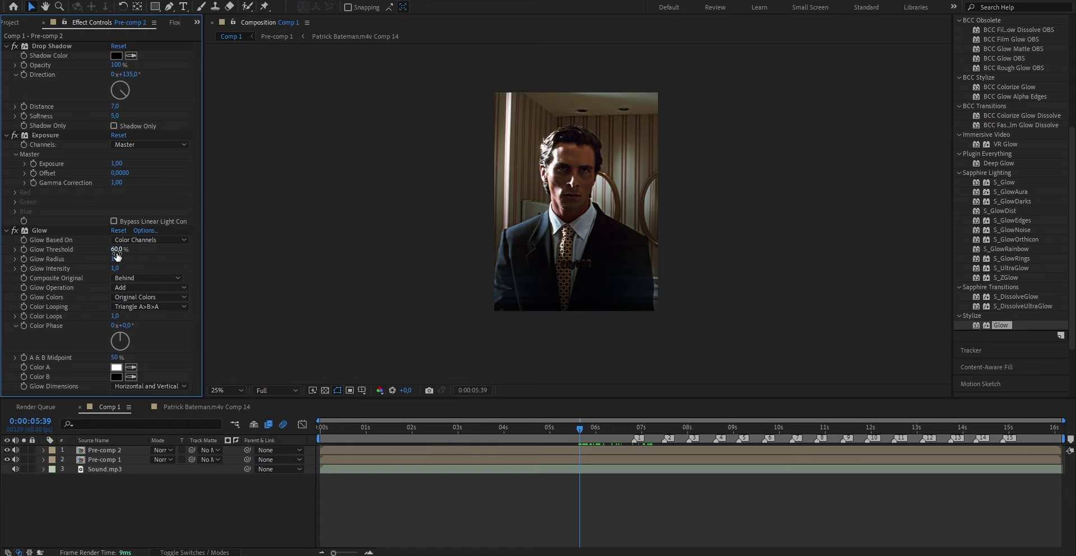
{"action": "type", "text": "50"}
{"action": "key", "text": "Return"}
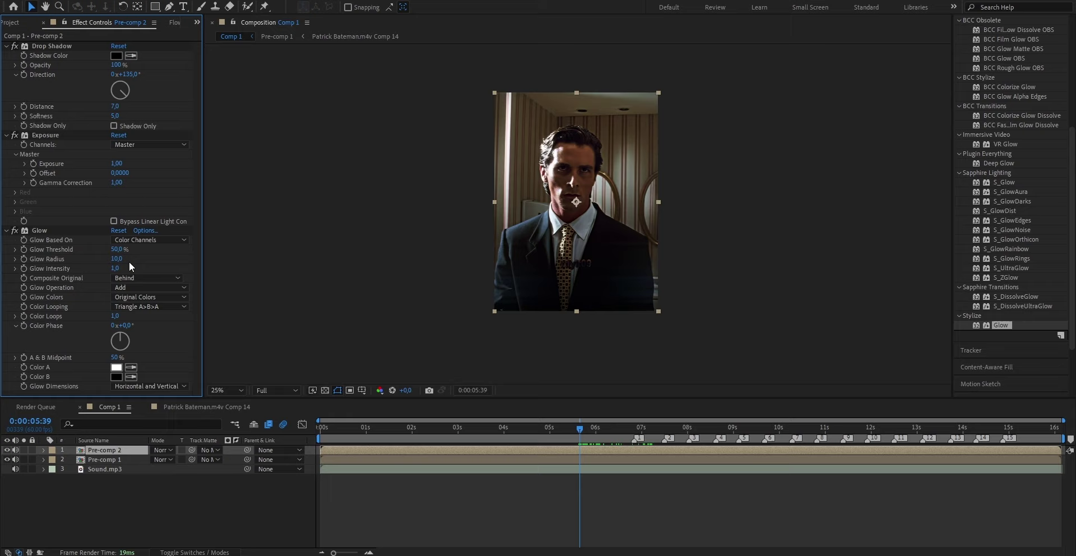
{"action": "key", "text": "Return"}
{"action": "left_click", "coordinate": [623, 427]}
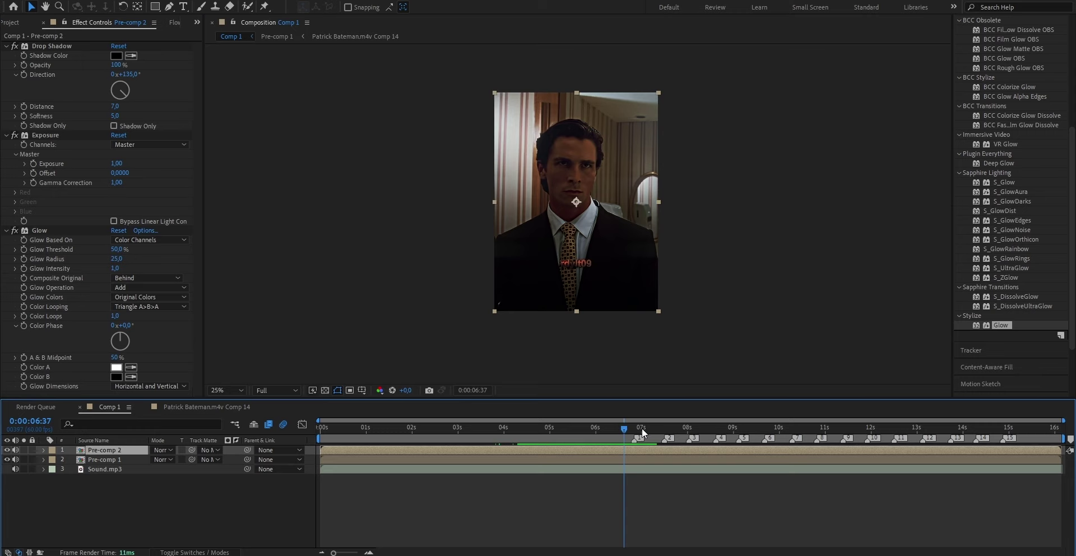
{"action": "left_click_drag", "start_coordinate": [642, 429], "coordinate": [689, 432]}
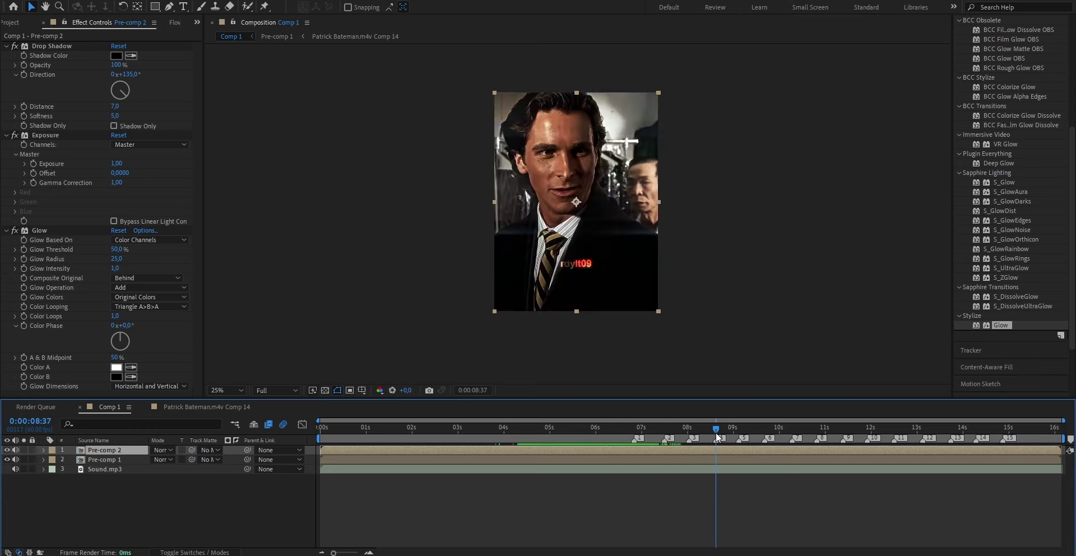